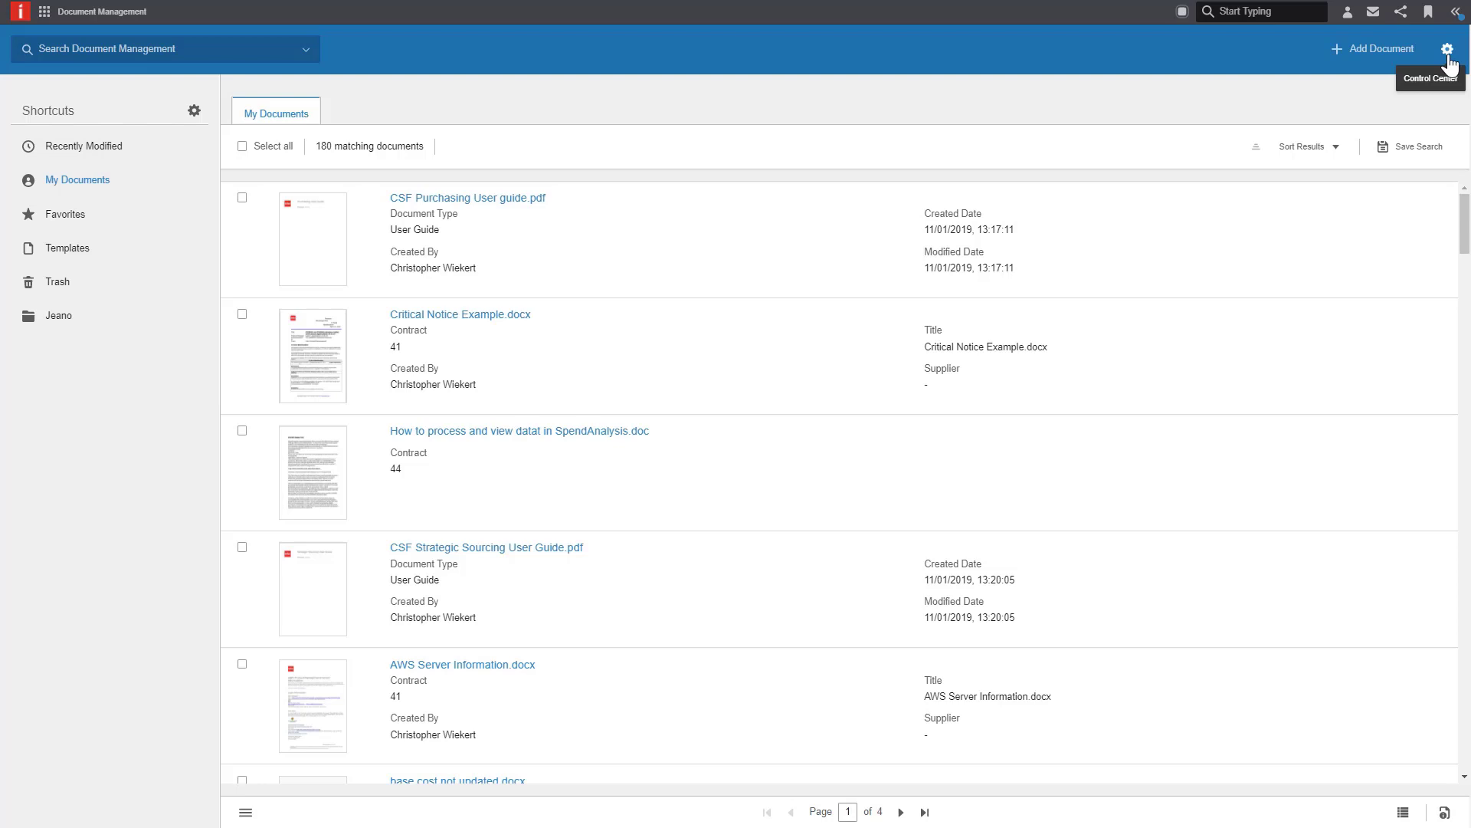
Step: Open the Control Center from the top-right gear icon to see its administration and configuration sections
click(1447, 55)
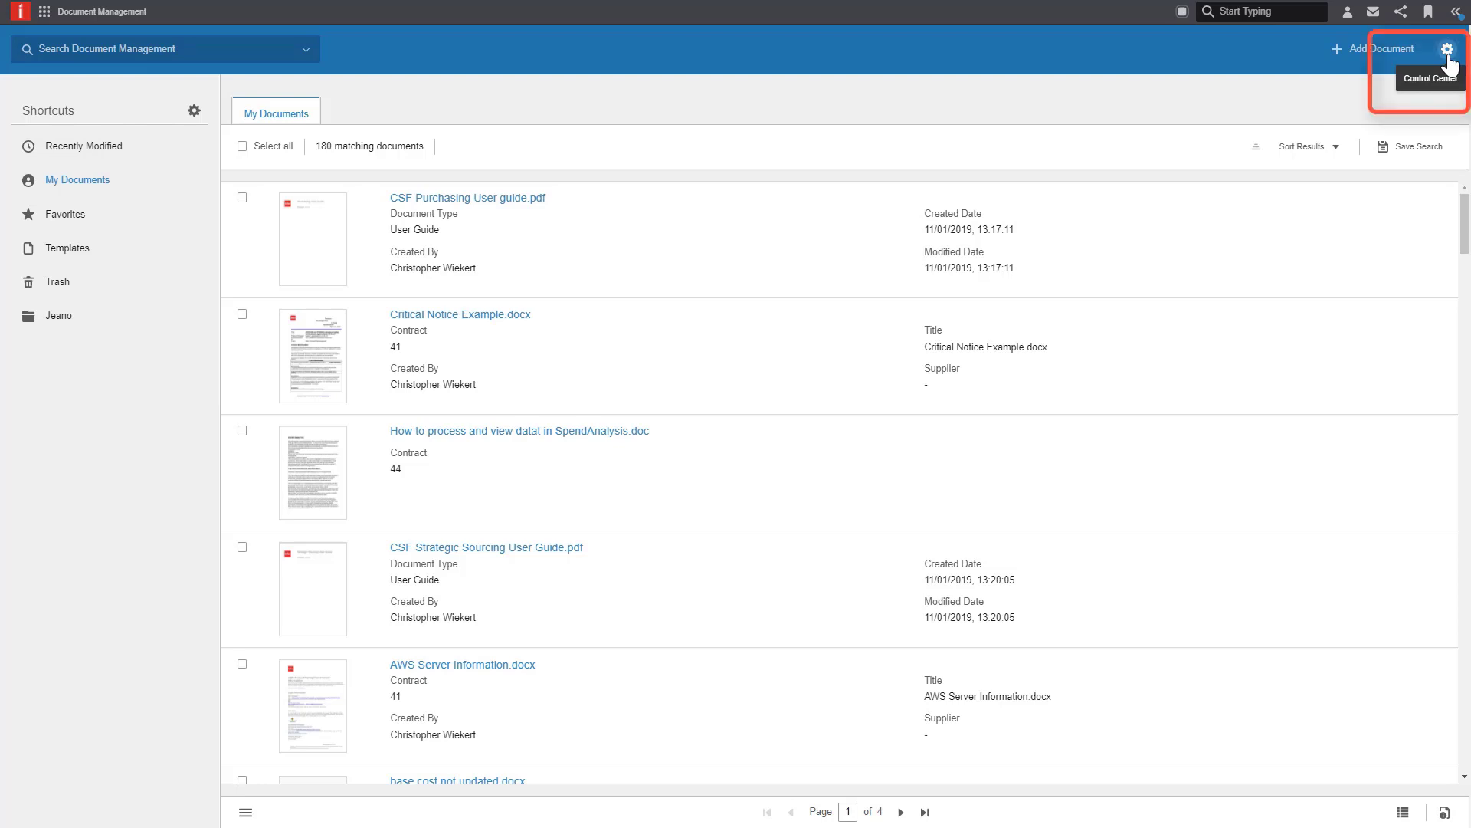
click(1447, 50)
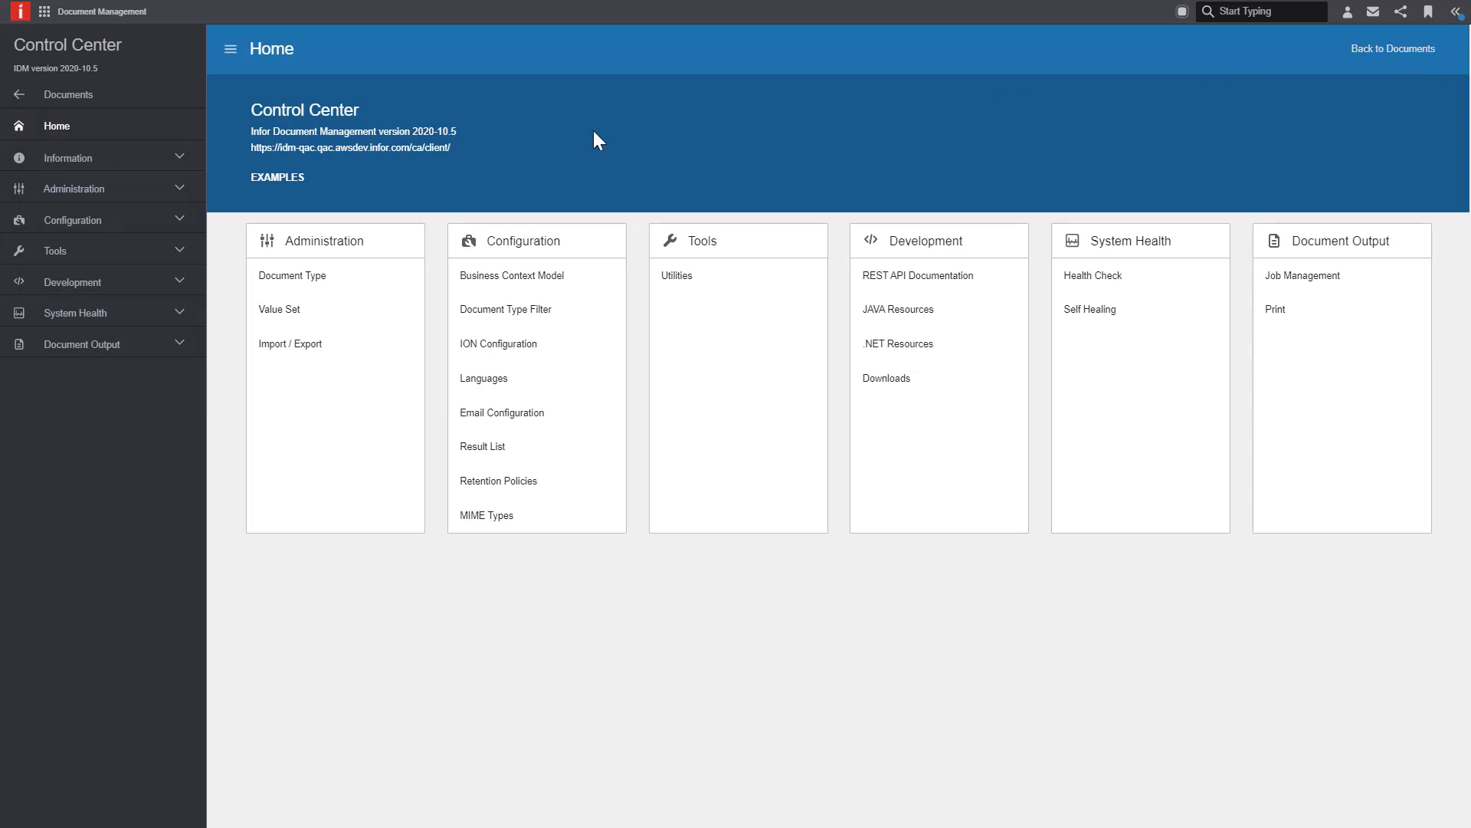
Step: Filter Administration > Document Type by 'purc' and open the Purchase Order document type
click(298, 278)
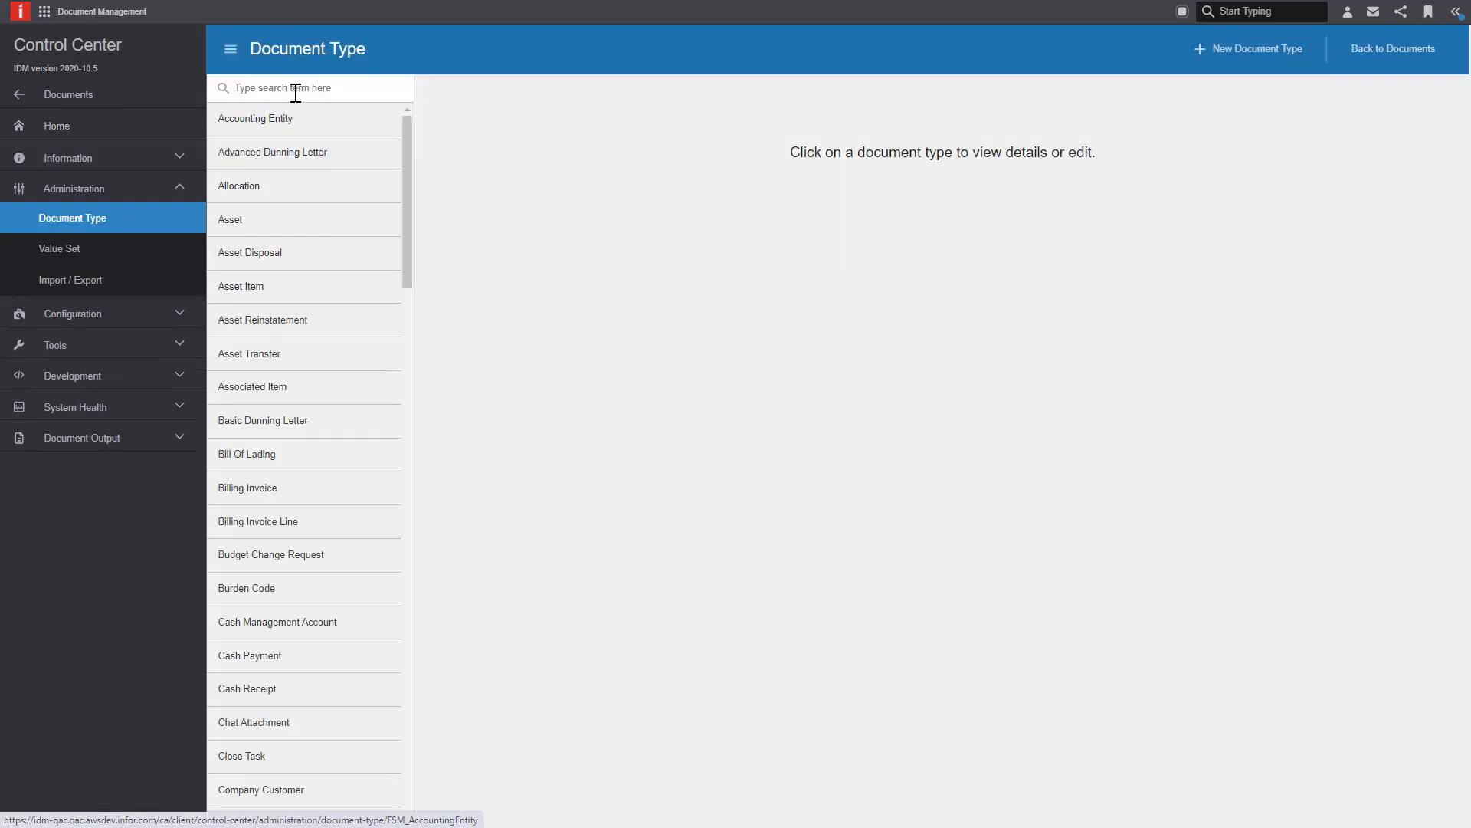
click(296, 87)
text(purc)
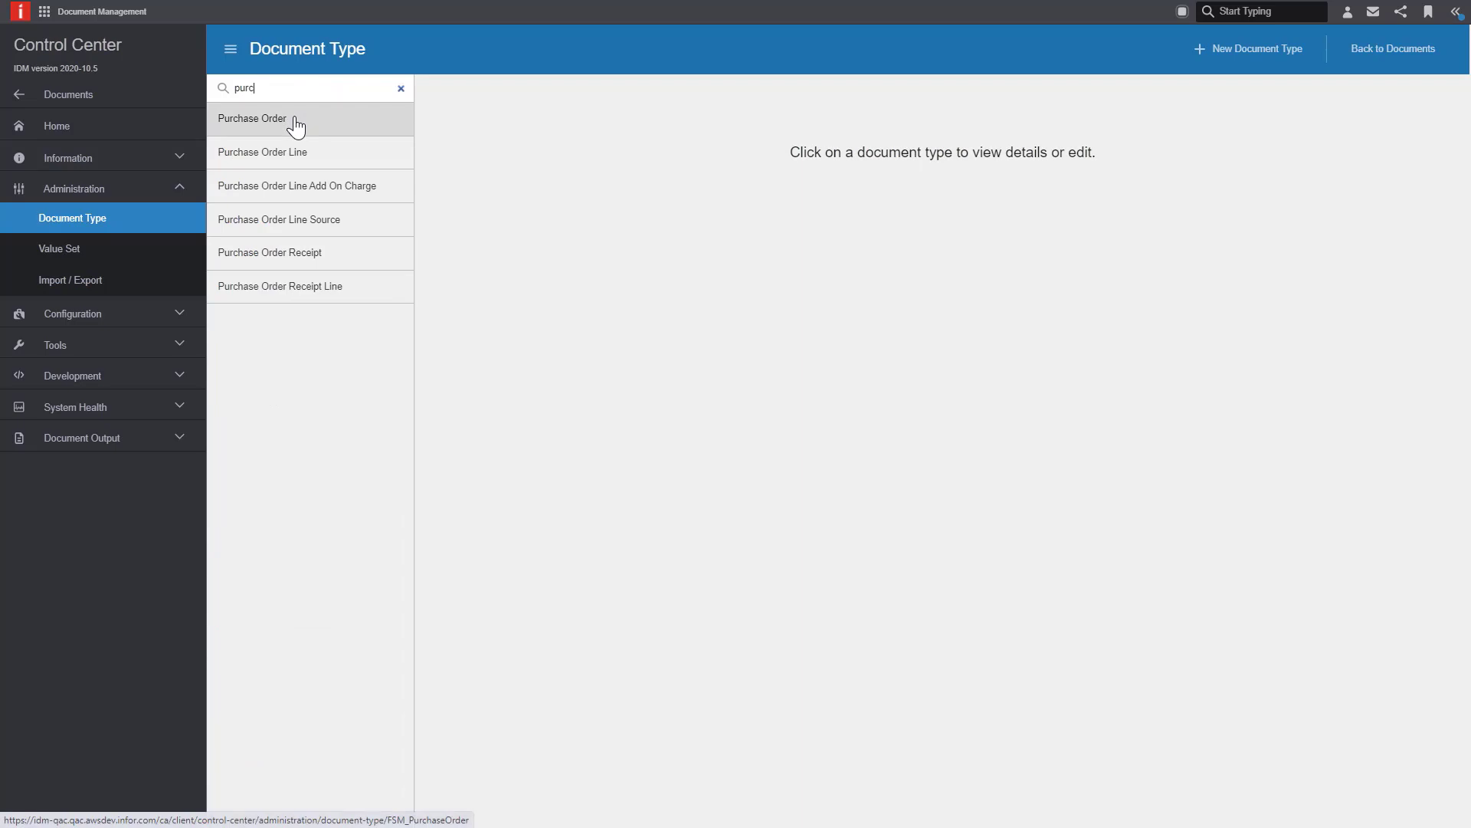
click(296, 124)
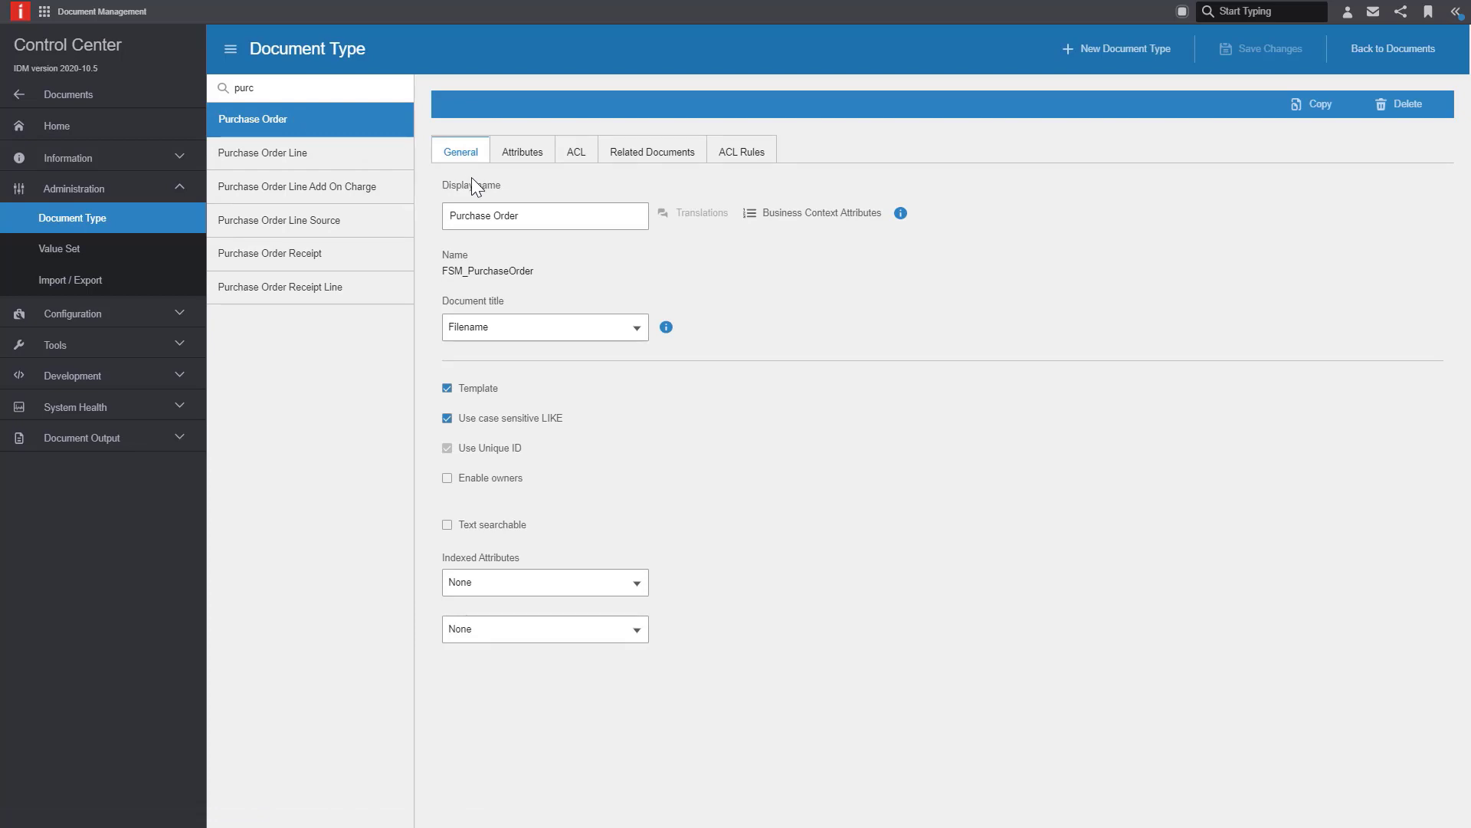
Step: Inspect Purchase Order's Company, Purchase Order, Vendor, Buyer and Reference 1 attributes
click(525, 153)
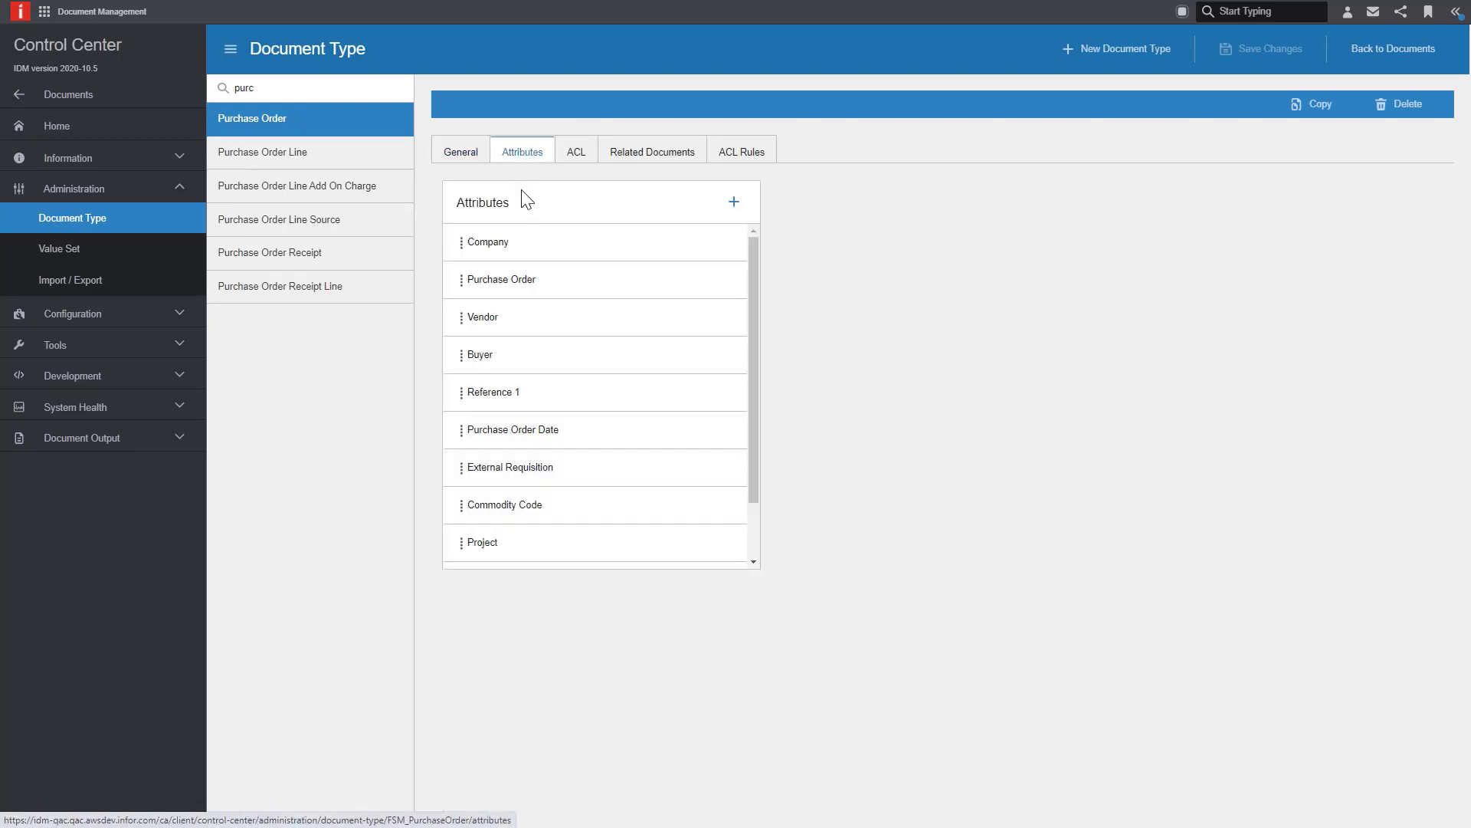
click(524, 247)
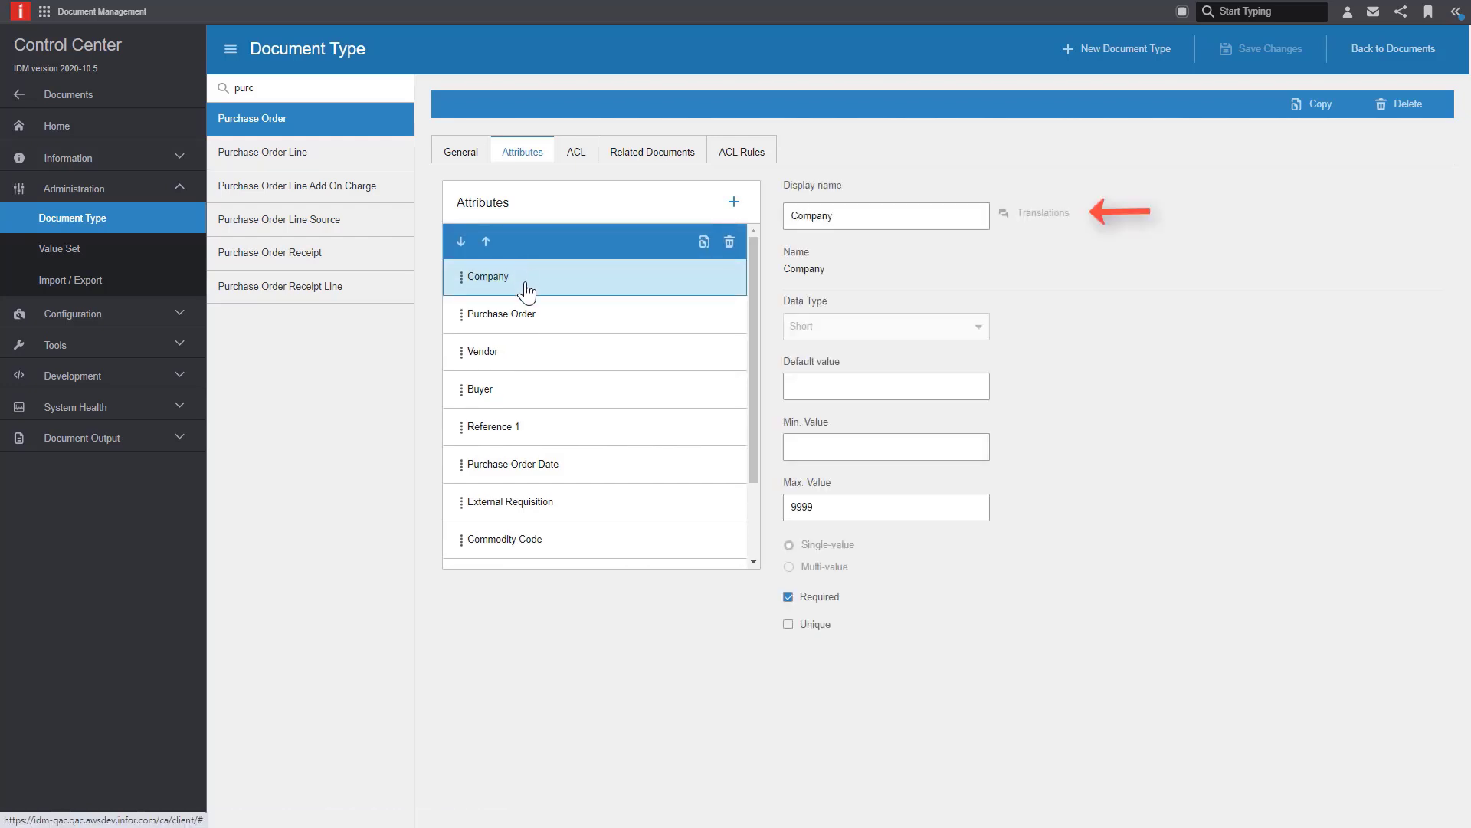
click(525, 321)
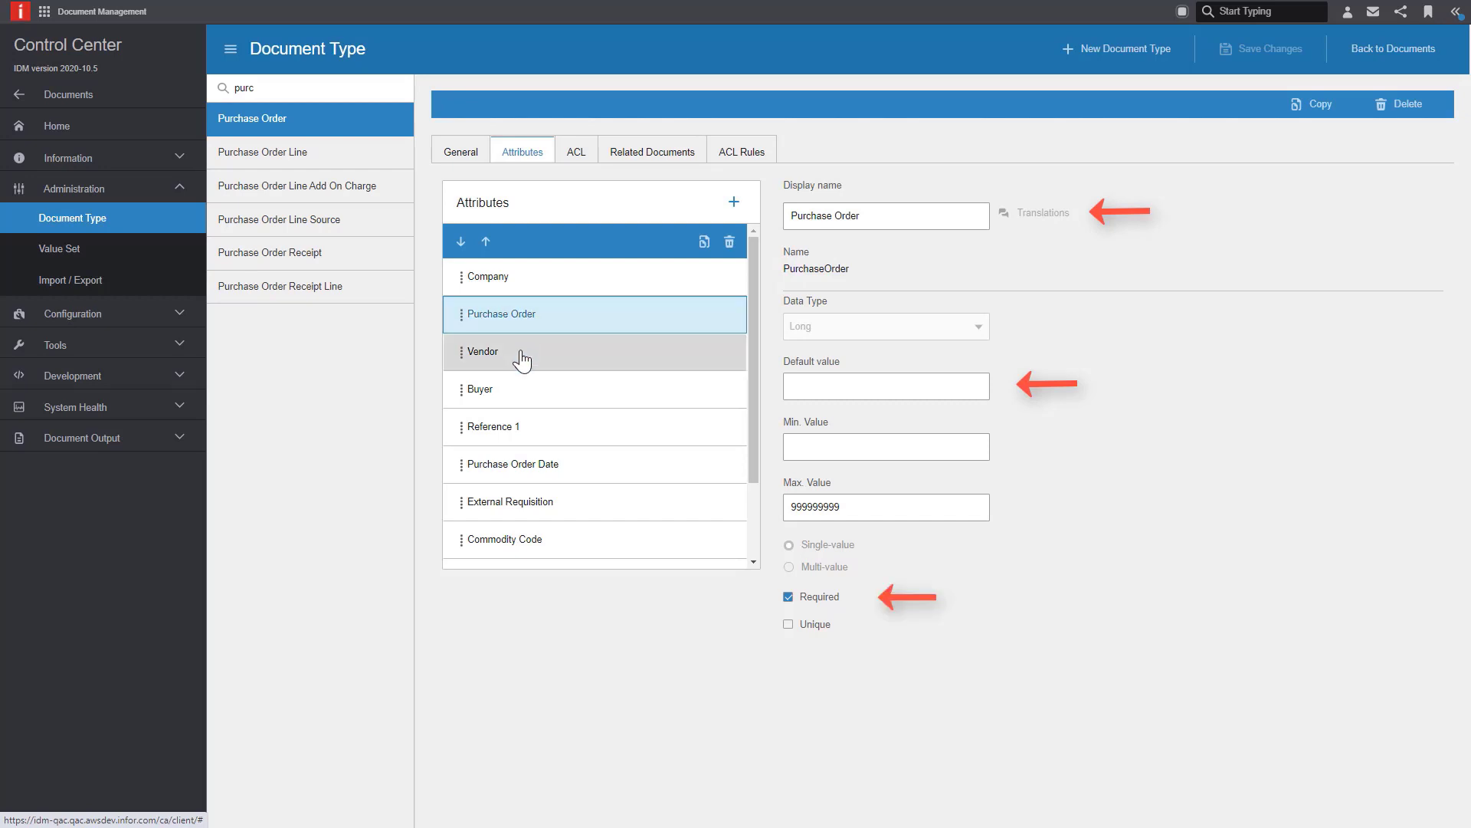
click(522, 358)
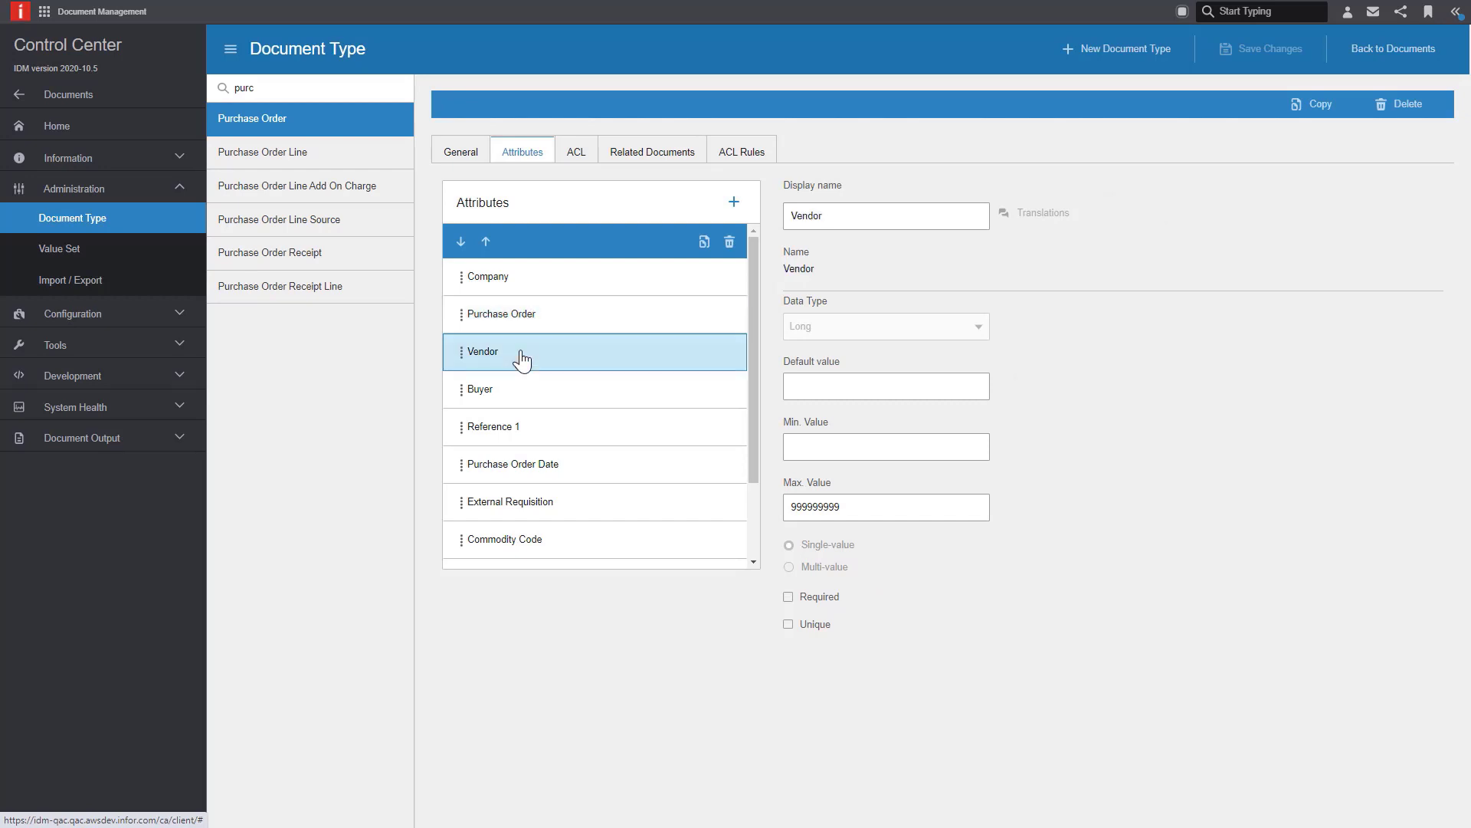
click(517, 402)
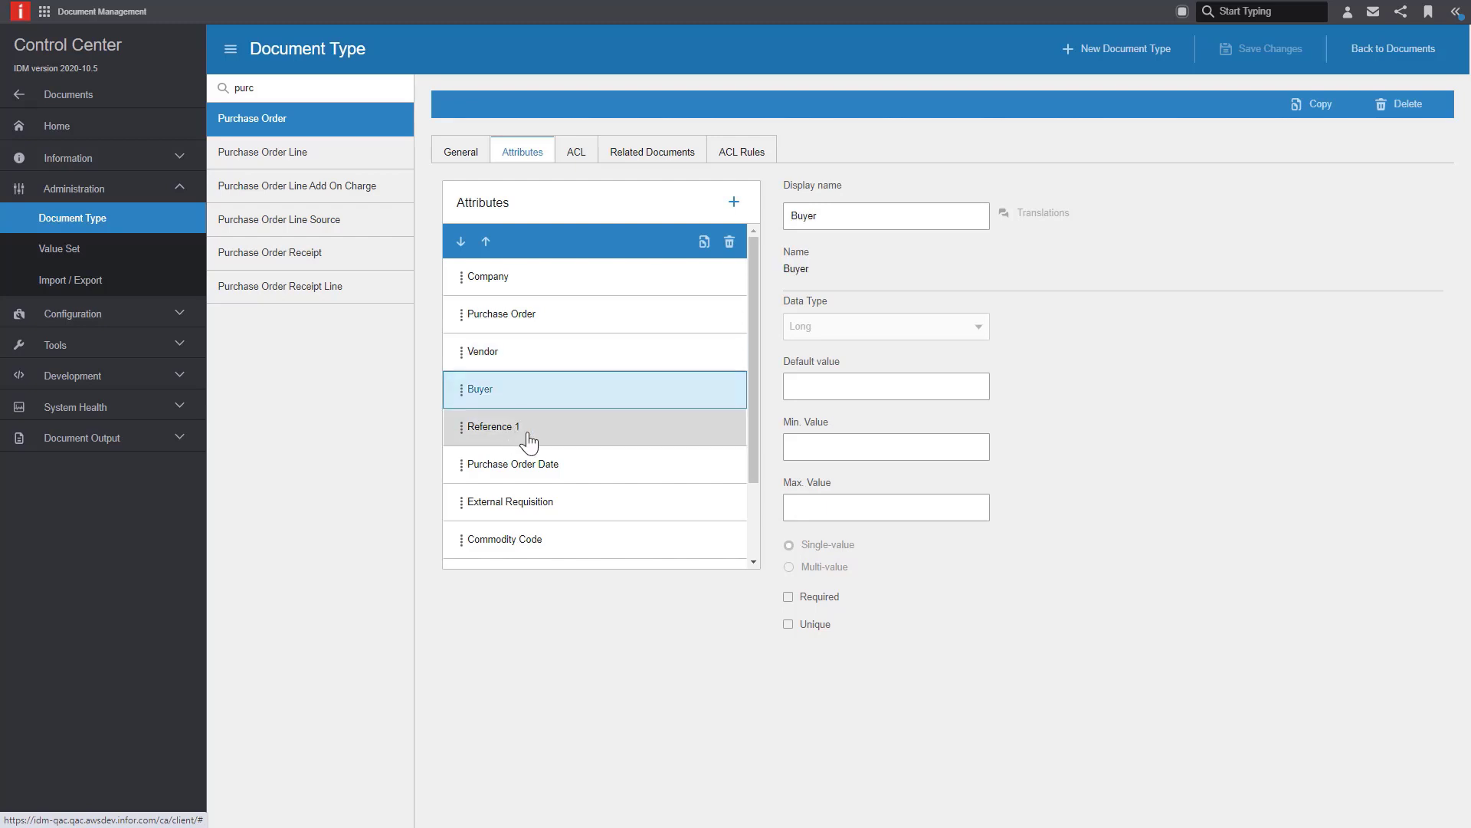
click(529, 436)
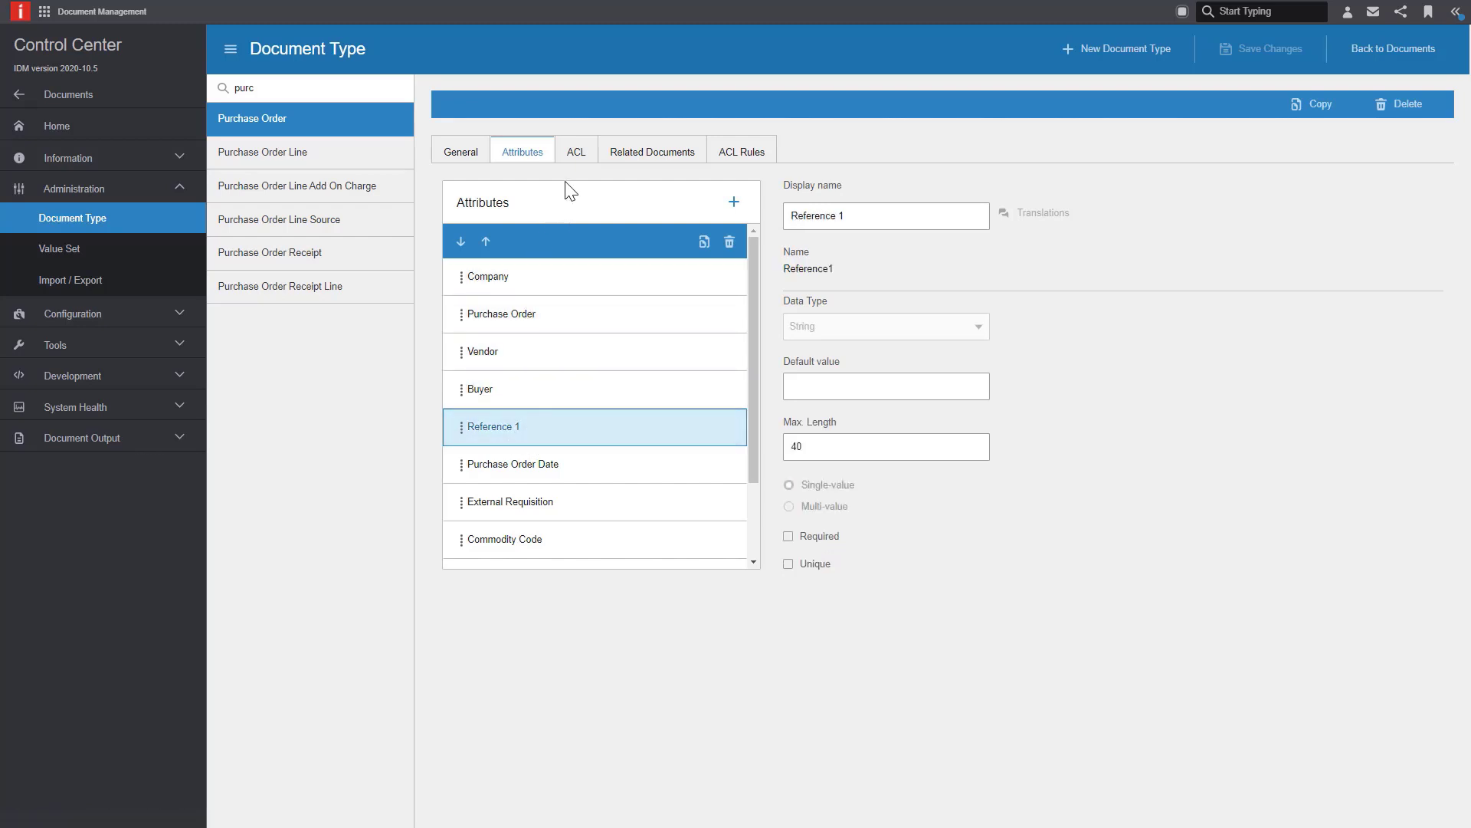
Step: Edit the CSFDefault ACL, view its roles and permissions, and browse Add Role without adding one
click(573, 156)
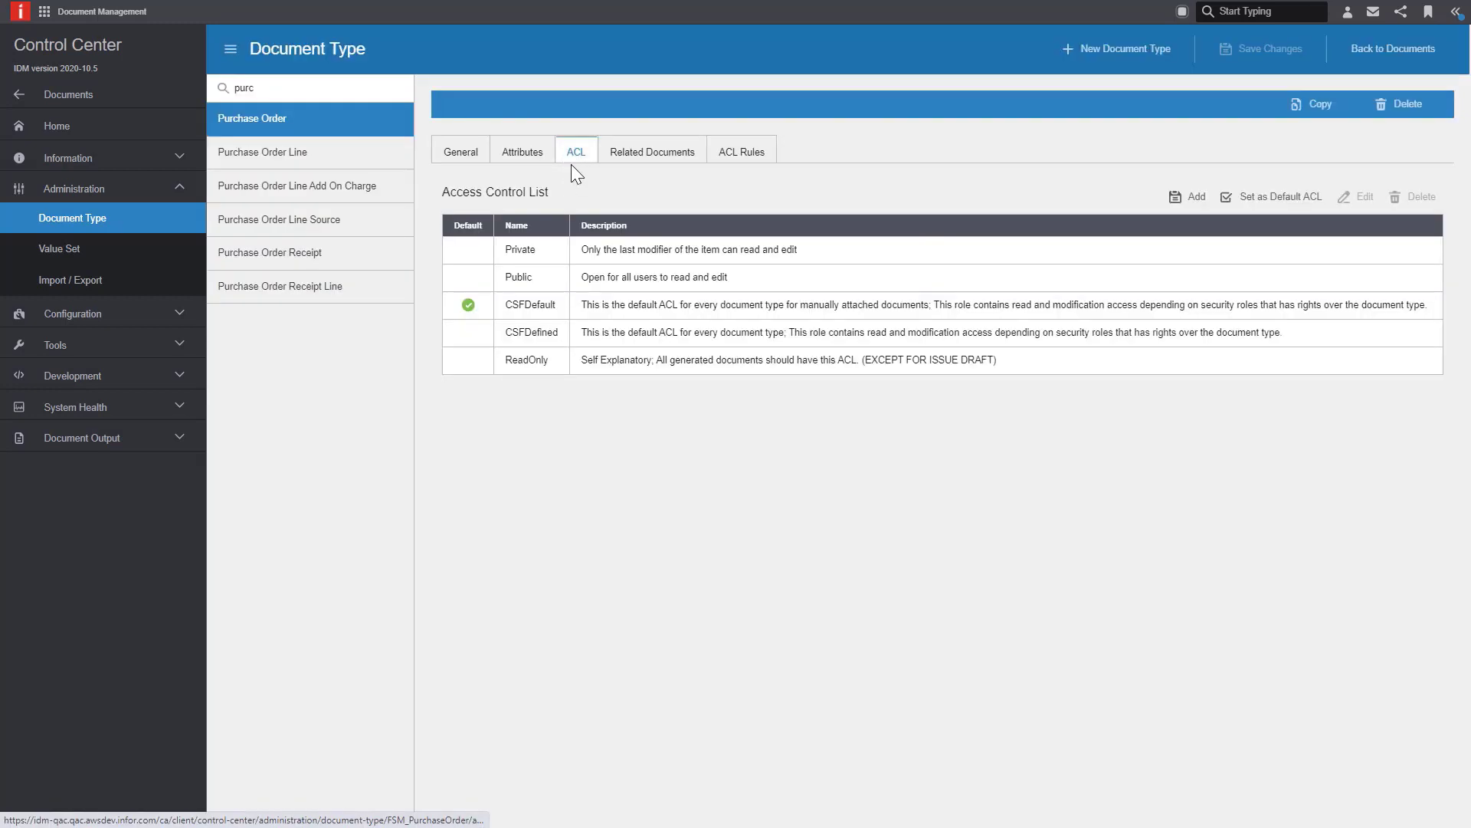
click(501, 312)
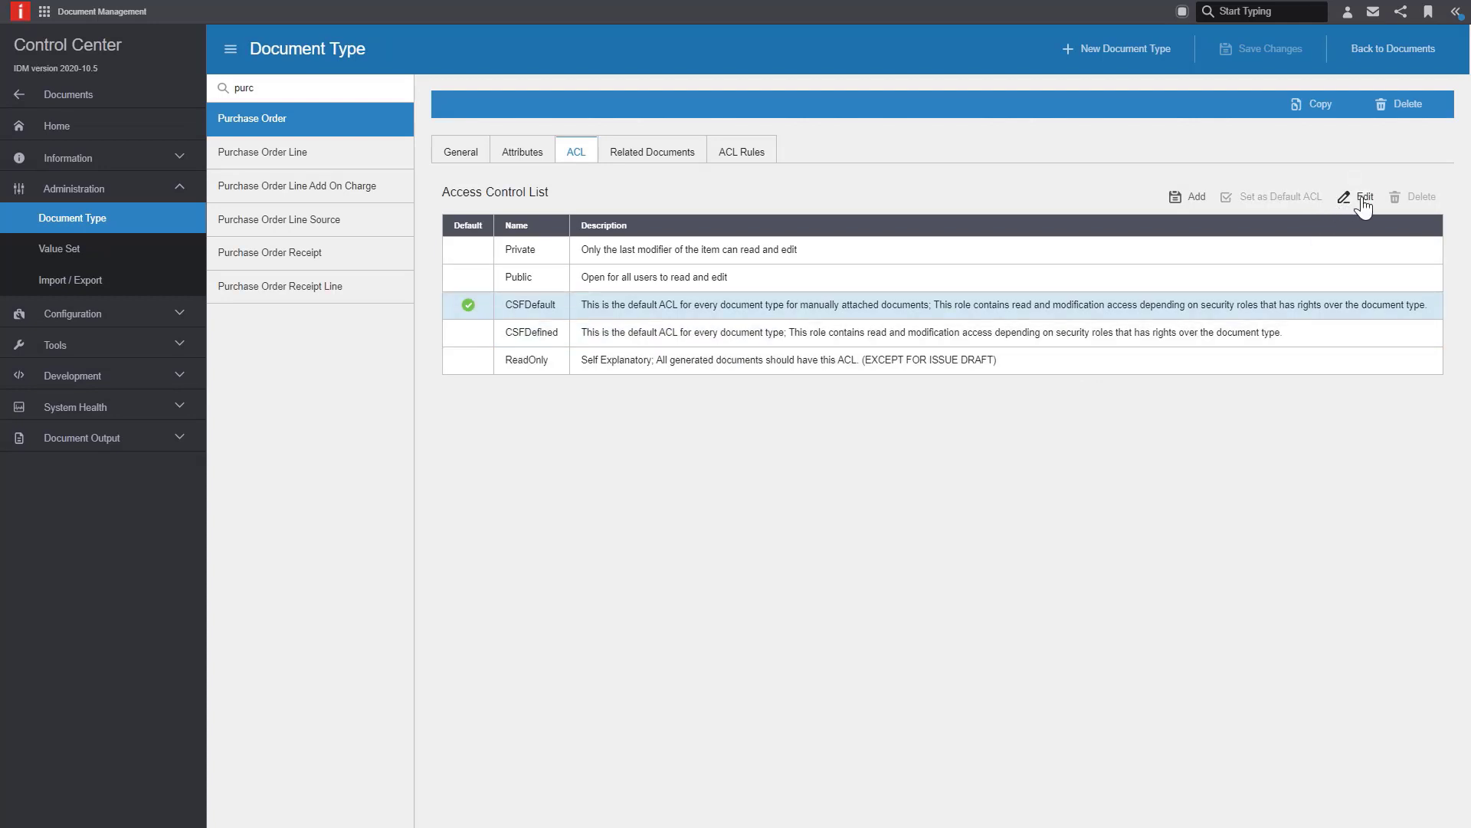
click(1363, 201)
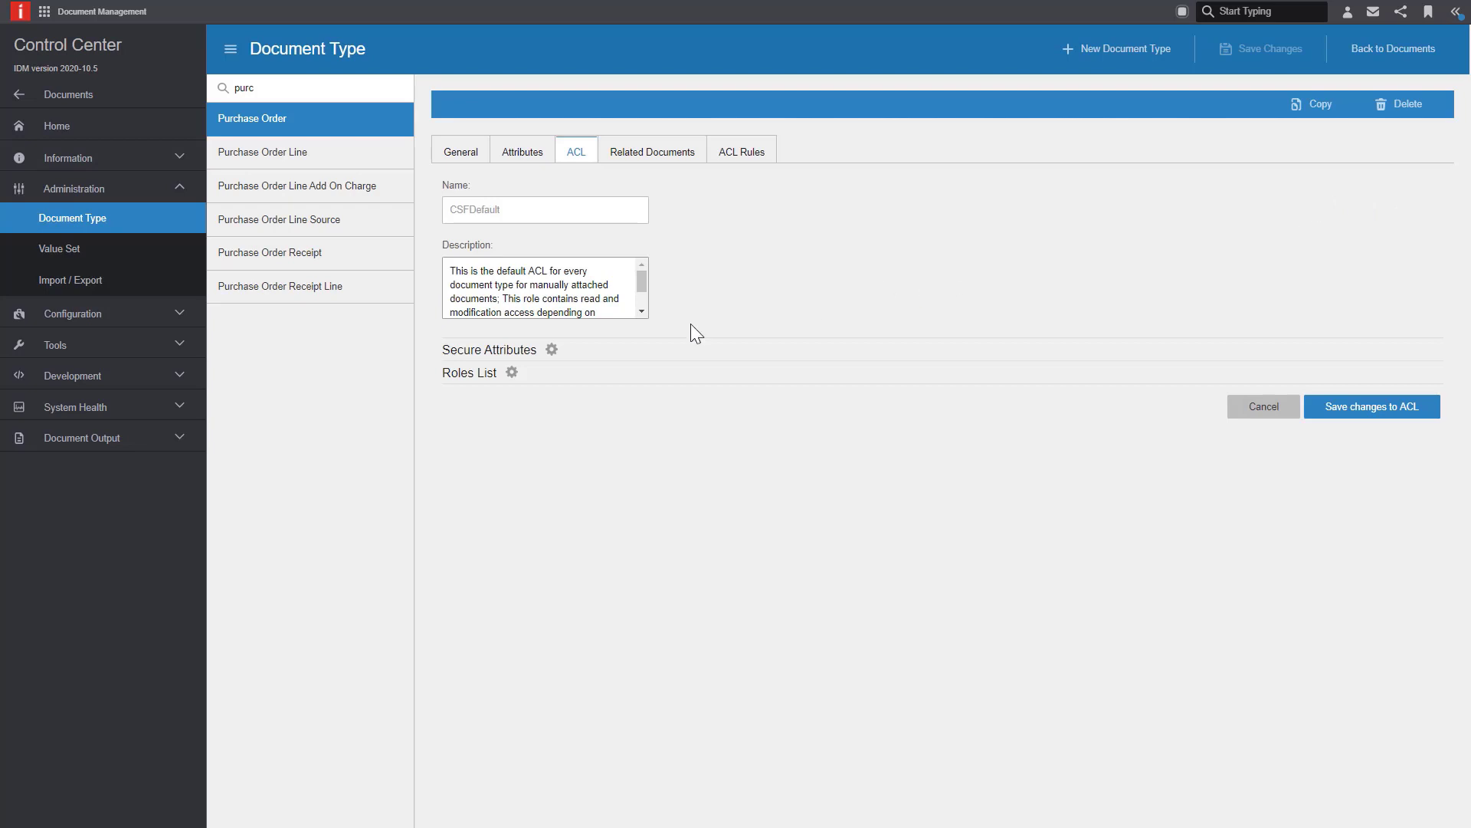
click(510, 373)
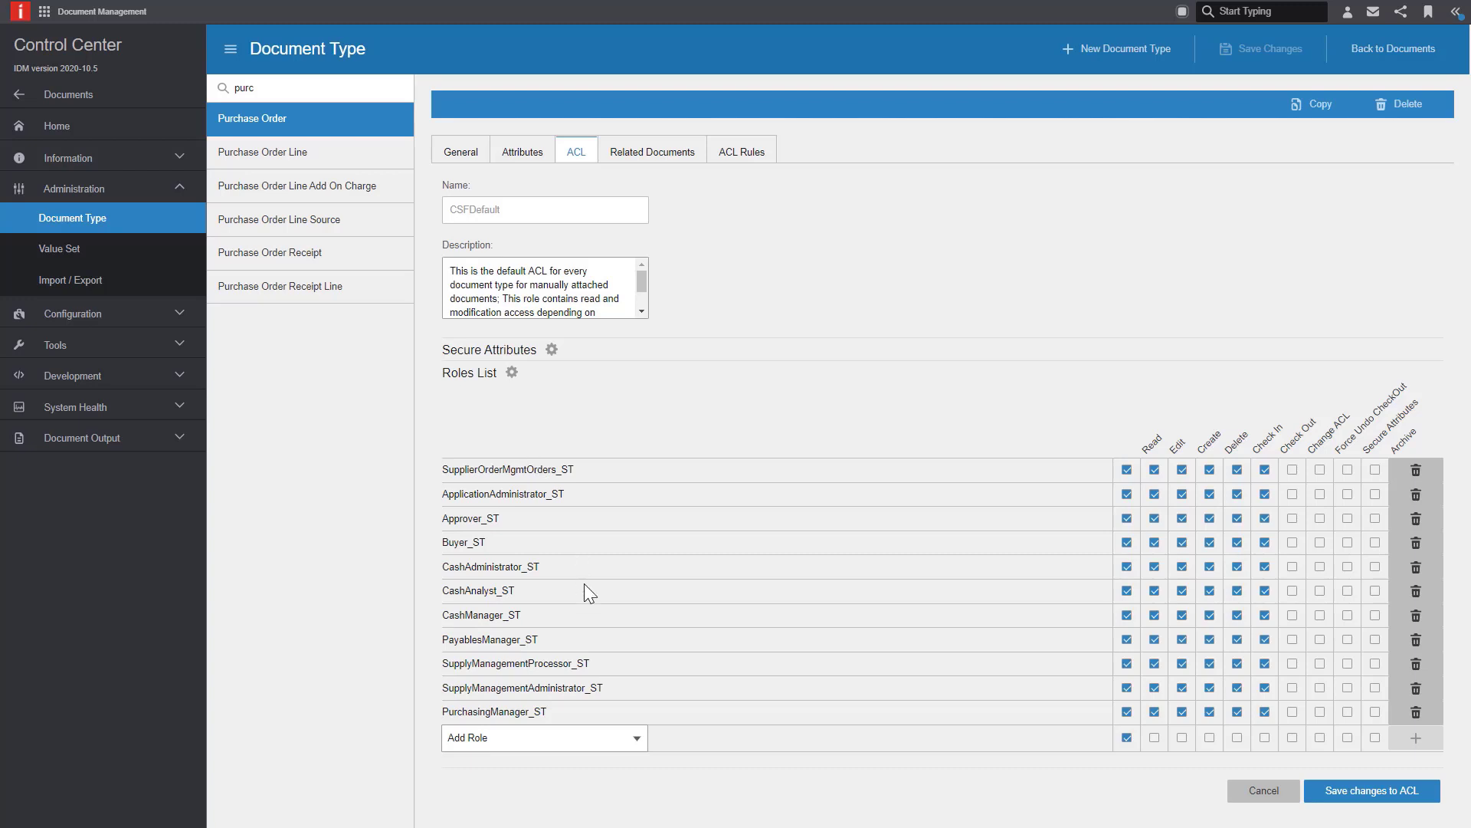
click(639, 735)
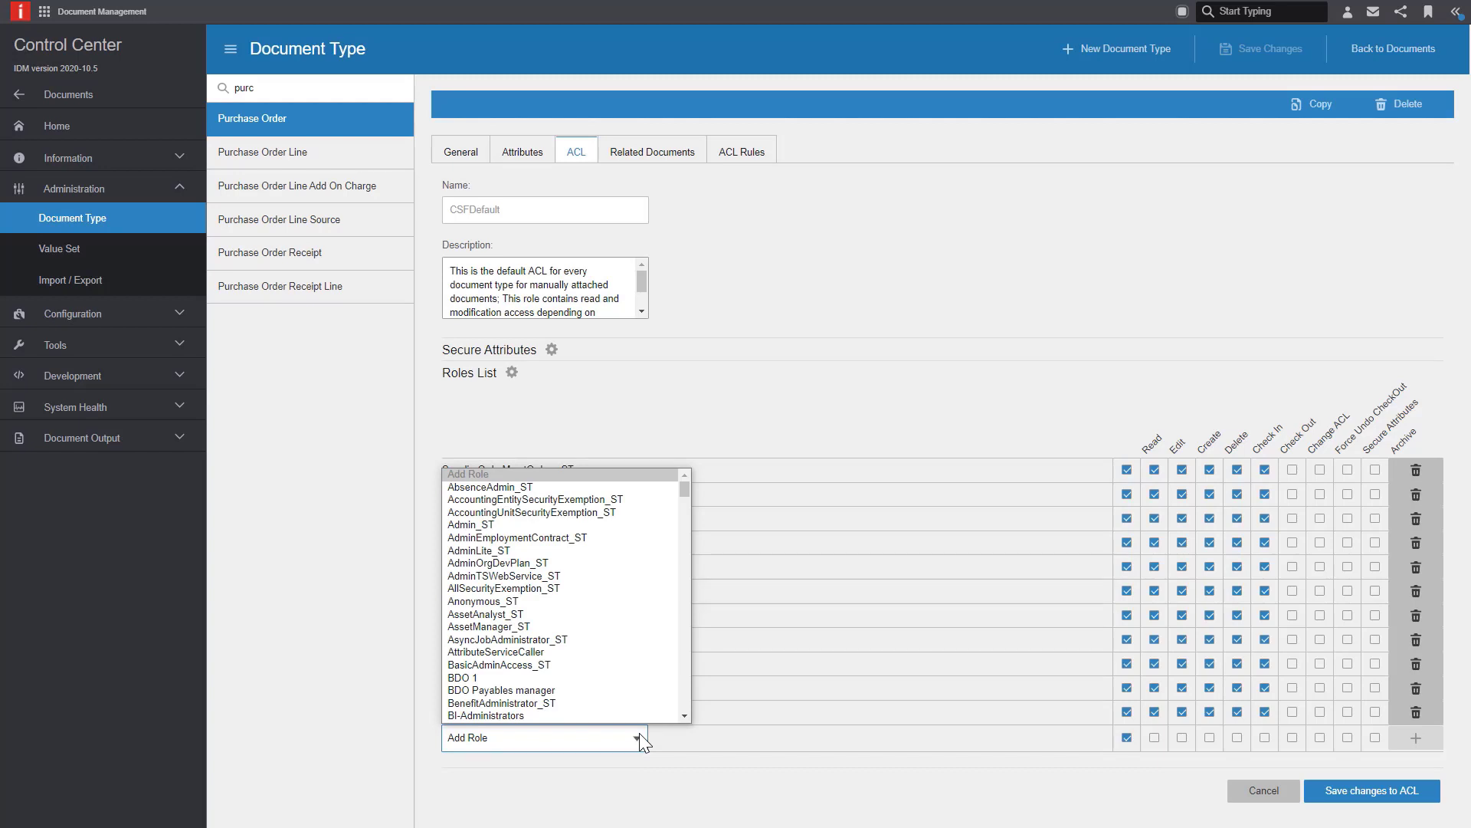
click(639, 734)
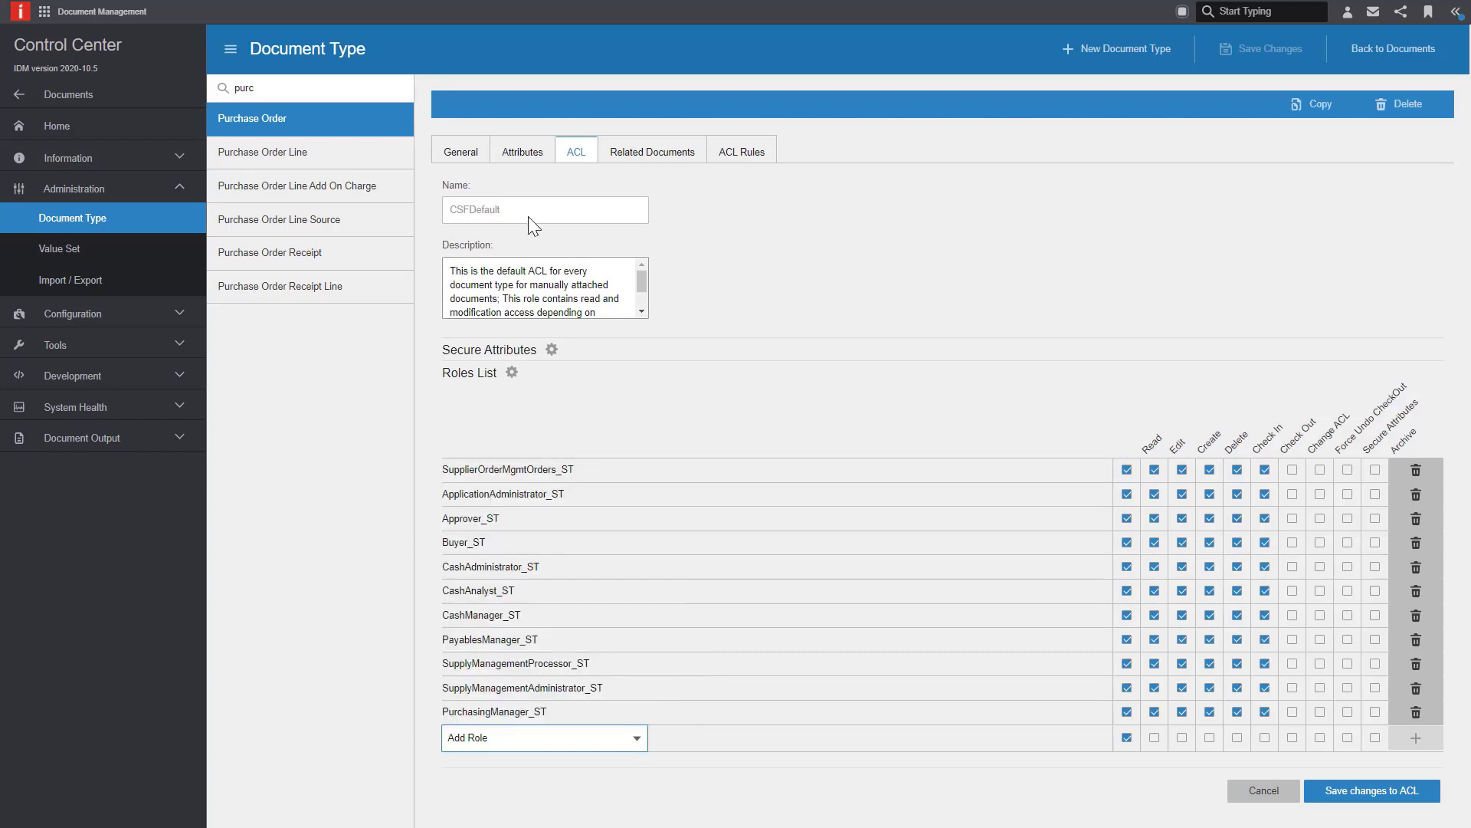
Step: Open Configuration > Business Context Model and select the InforPurchaseOrder PurchaseOrderEntry row
click(181, 322)
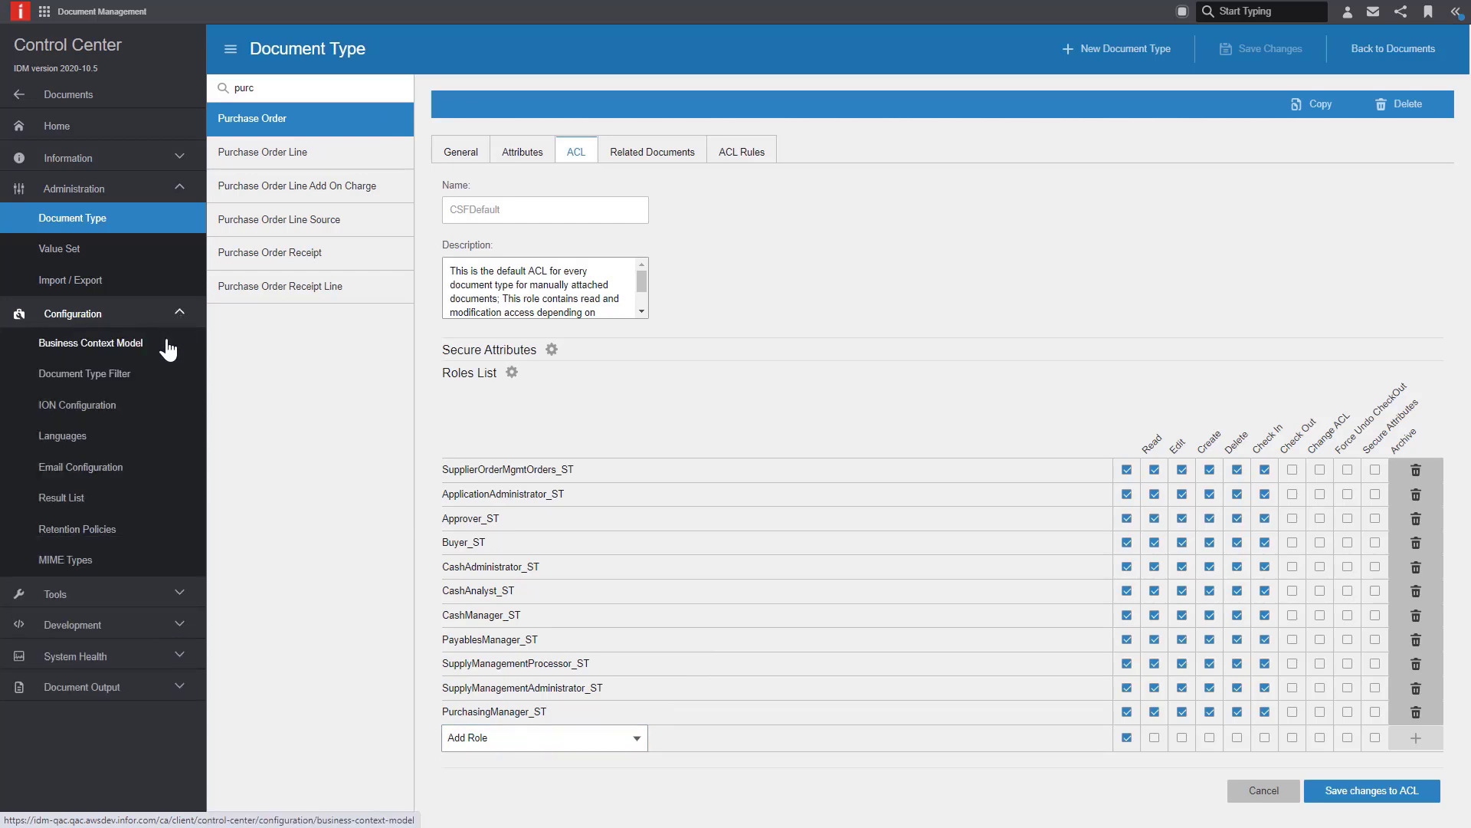
click(167, 350)
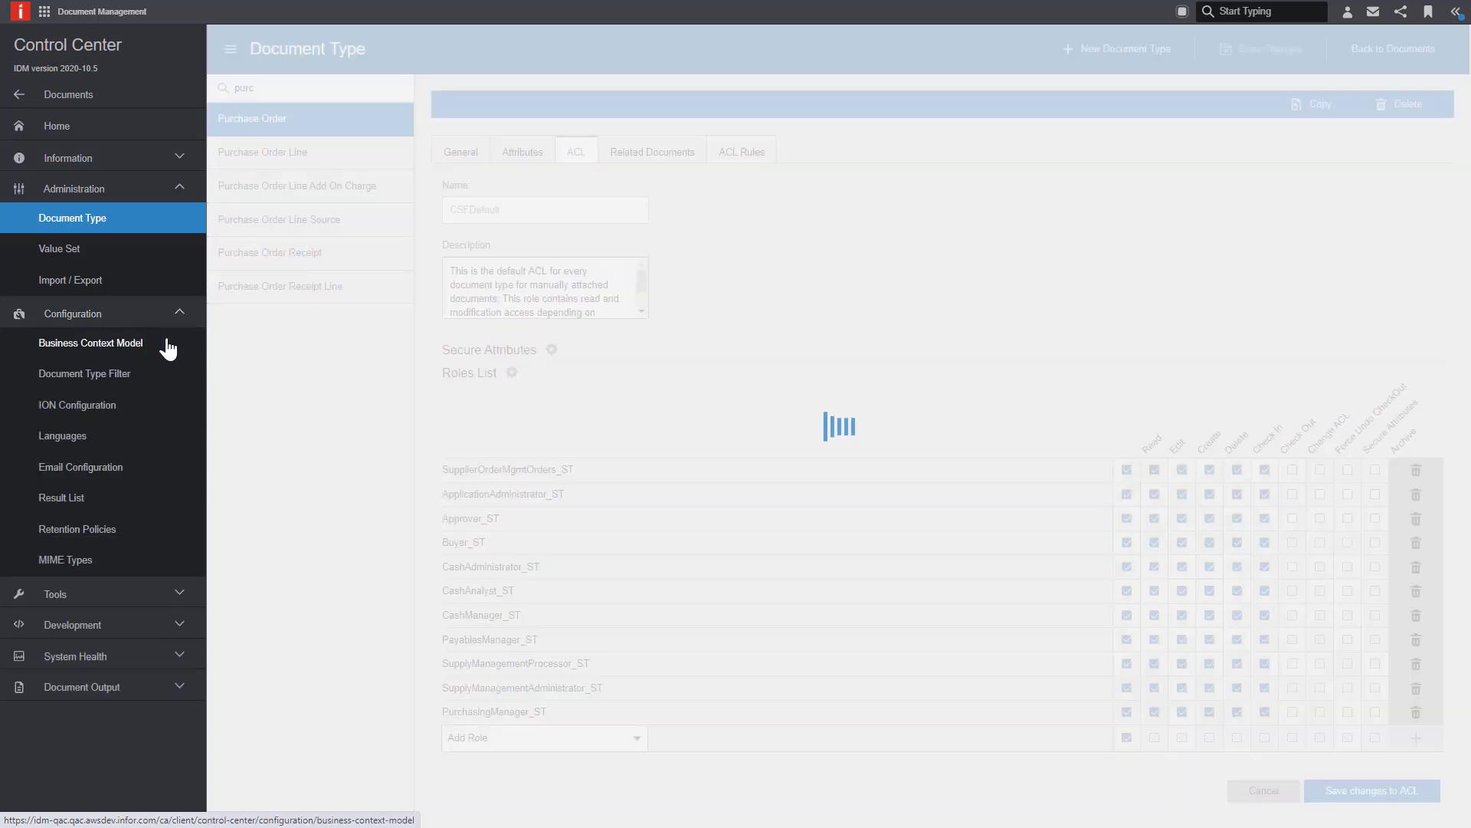
scroll(341, 396, down, 5)
scroll(341, 397, down, 8)
scroll(343, 399, down, 8)
scroll(342, 399, down, 8)
scroll(343, 399, down, 8)
scroll(342, 399, down, 5)
scroll(342, 398, down, 5)
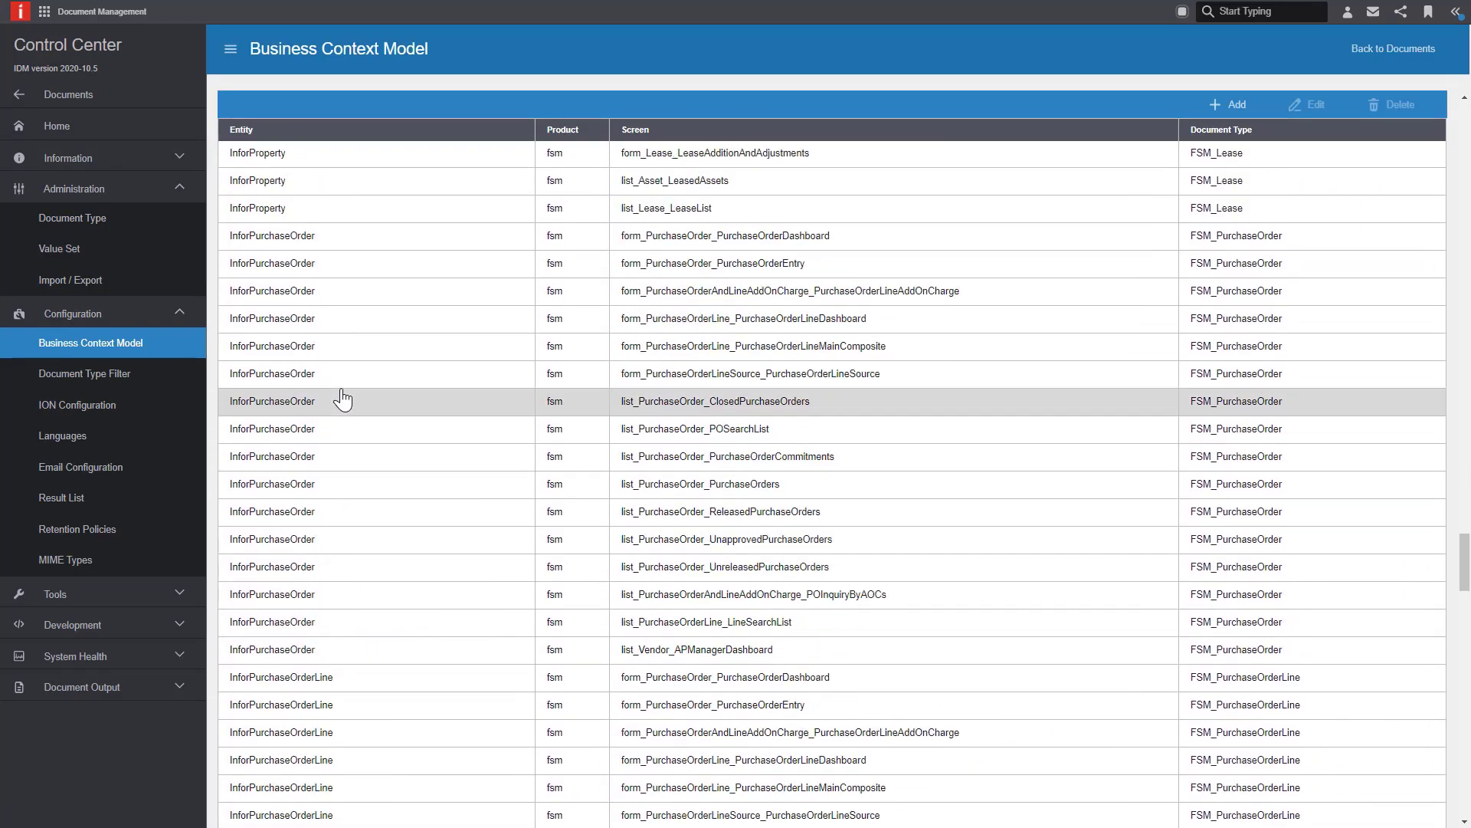
click(361, 269)
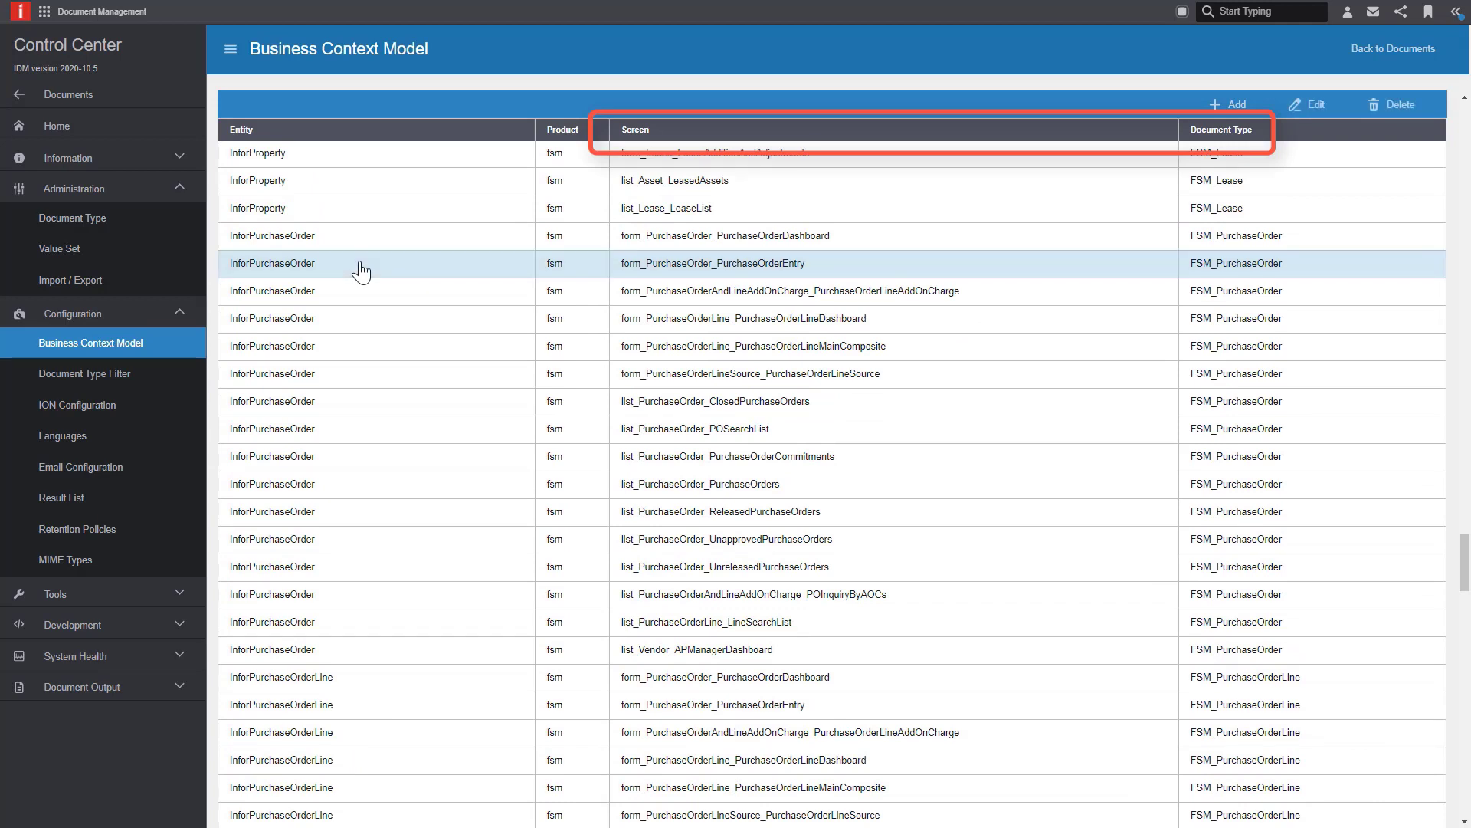
Step: Edit the PurchaseOrderEntry mapping and highlight its Screen field and XQuery expression
click(1311, 103)
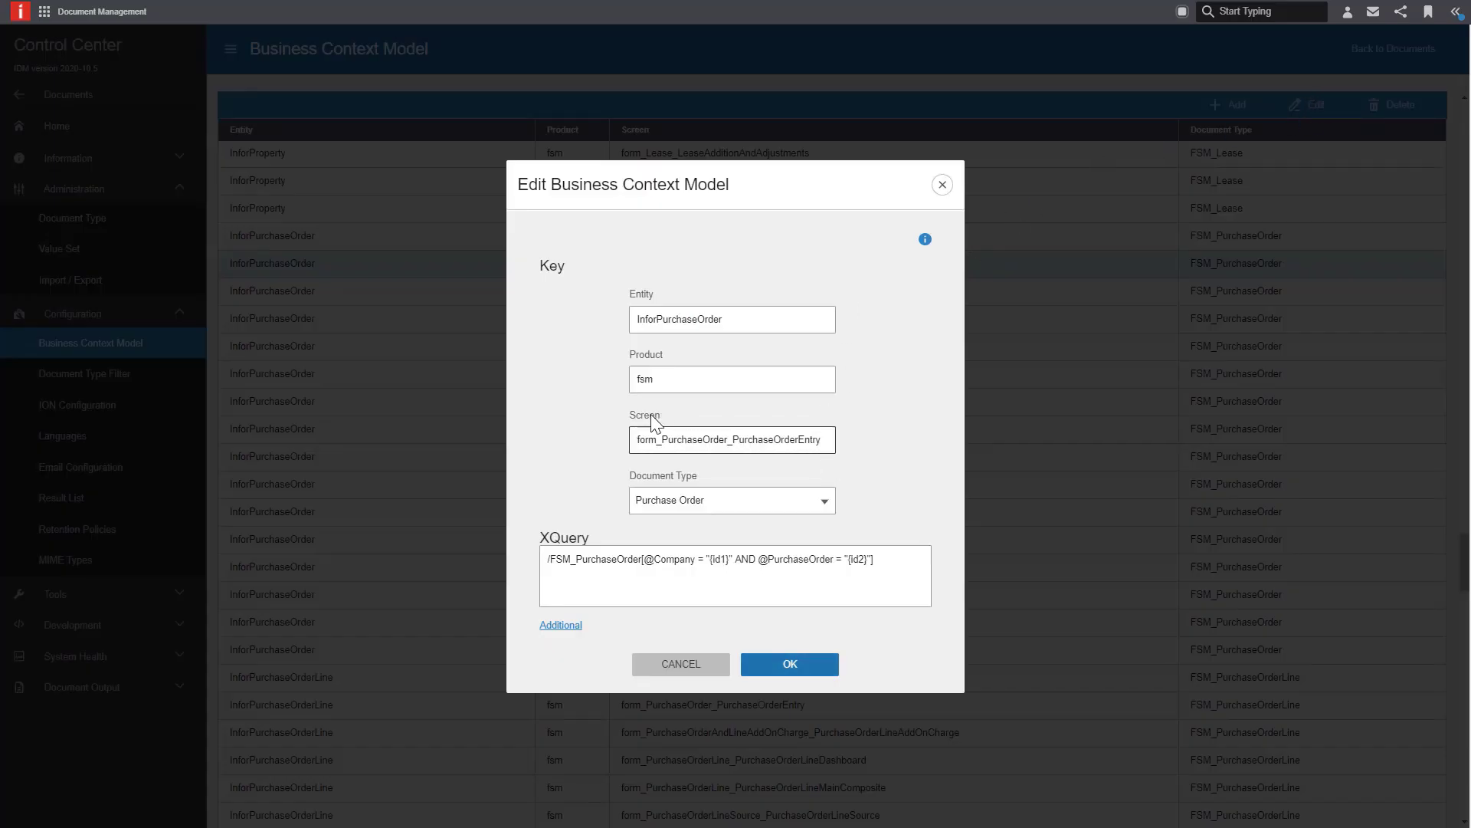
drag(622, 431, 665, 422)
click(885, 566)
drag(874, 561, 656, 541)
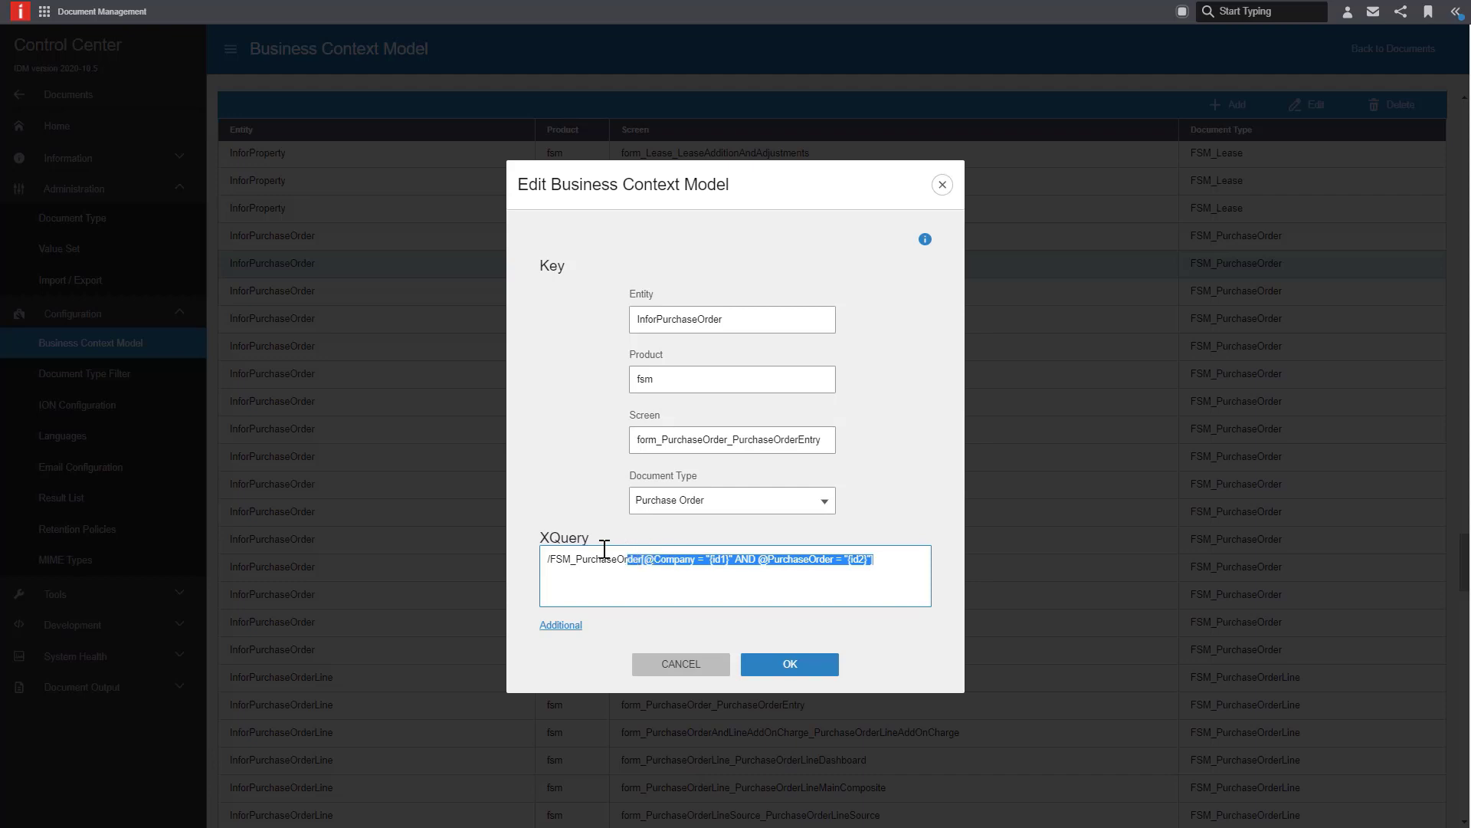
drag(656, 542, 543, 562)
click(526, 568)
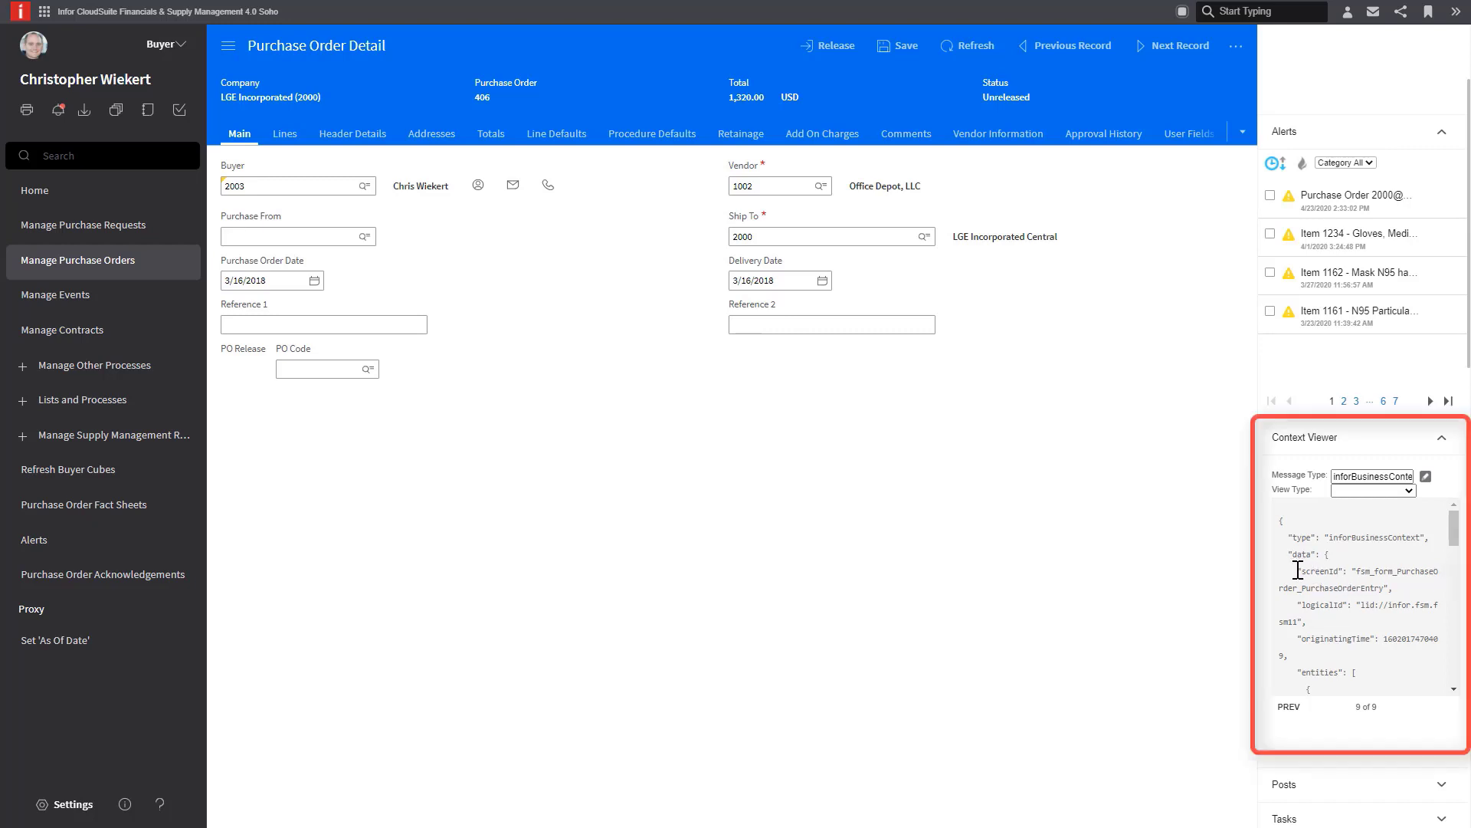
Step: Check the screenId in Context Viewer, then start adding a file under Related Information for PO 406
drag(1298, 571, 1377, 590)
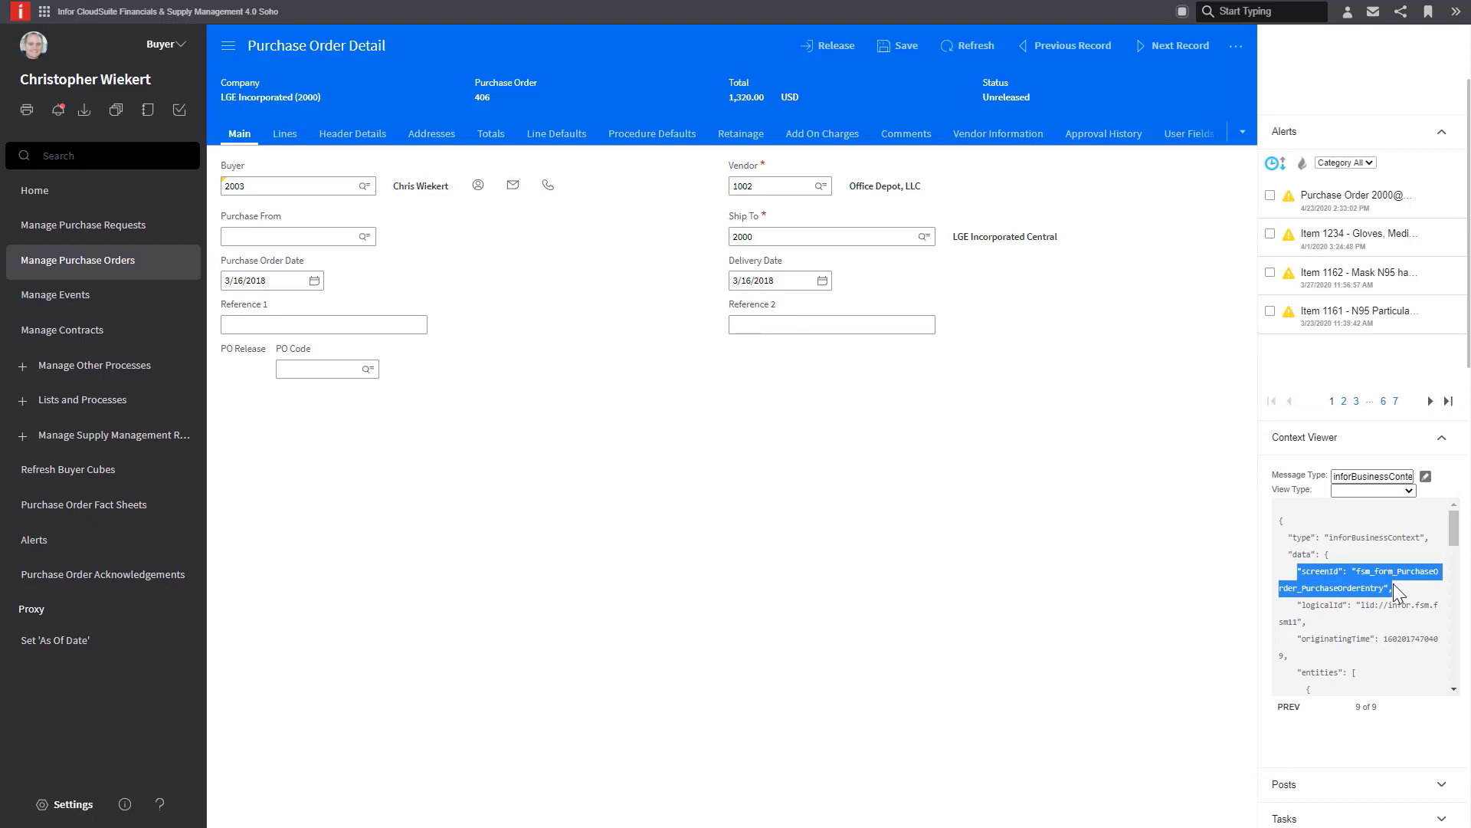
scroll(1393, 584, down, 1)
scroll(1393, 587, down, 2)
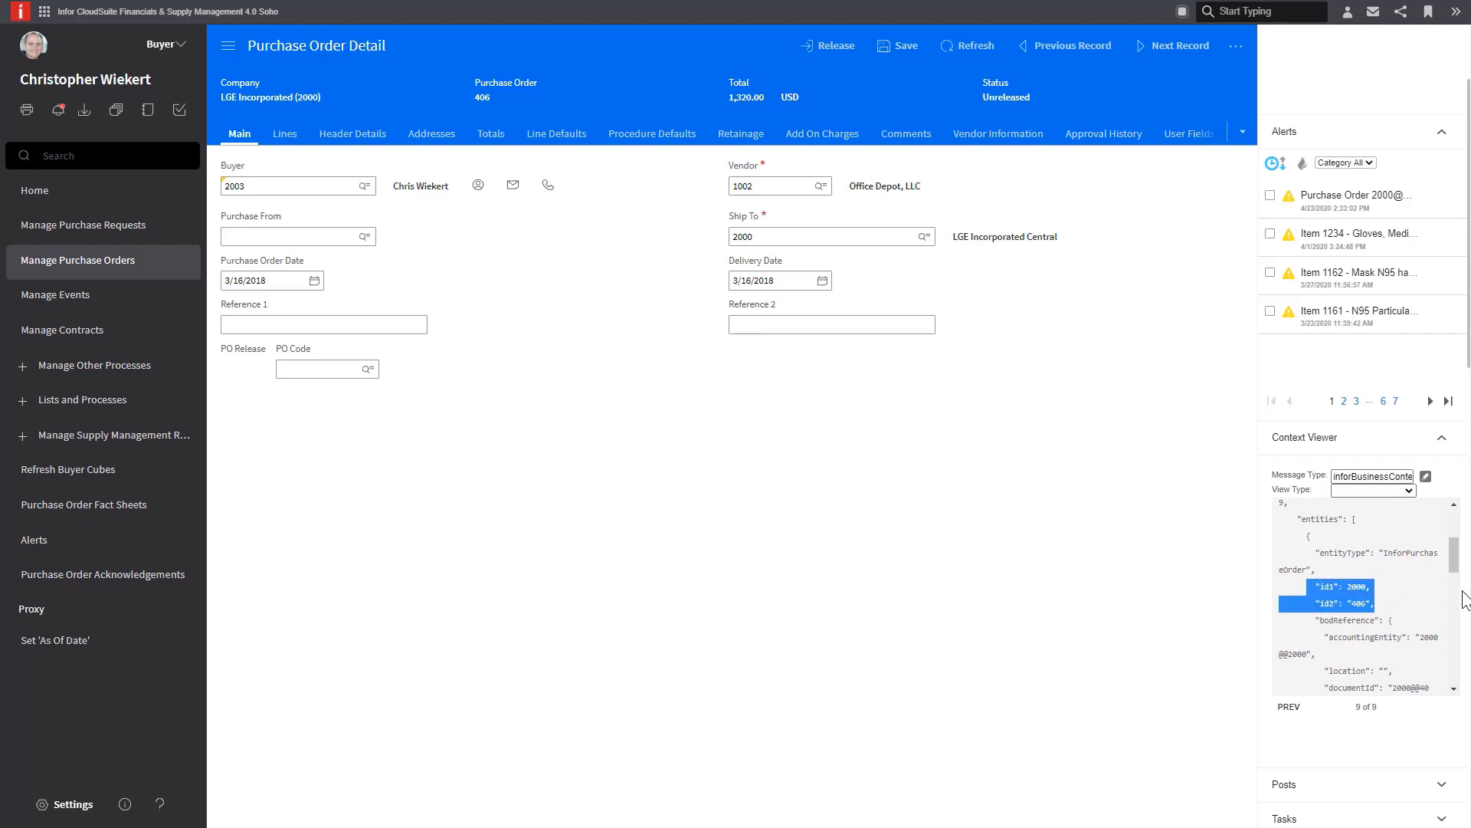
scroll(1464, 597, down, 2)
scroll(1462, 597, down, 1)
scroll(1459, 596, down, 1)
scroll(1456, 594, down, 1)
scroll(1456, 593, down, 1)
click(1429, 513)
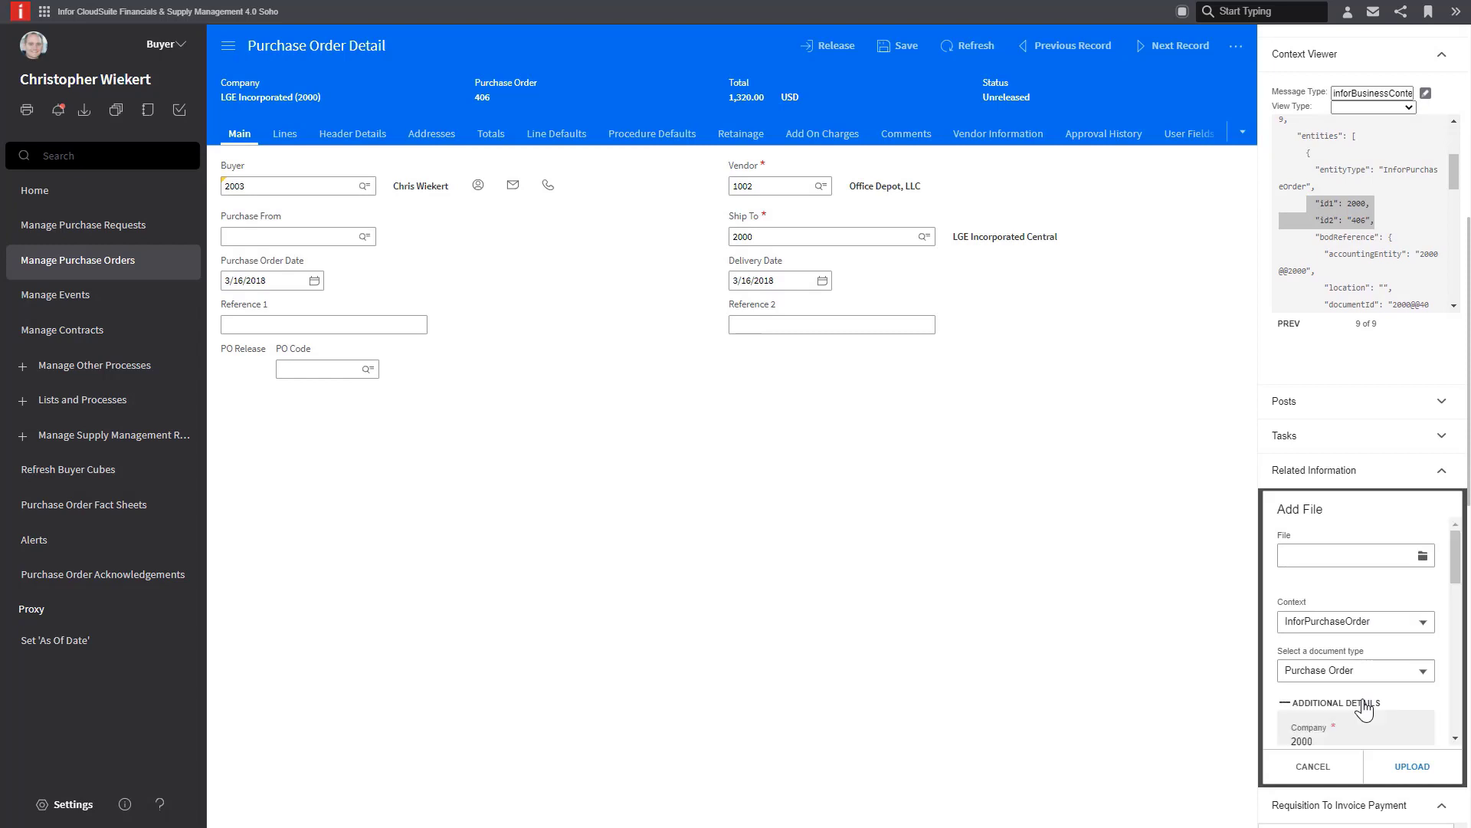